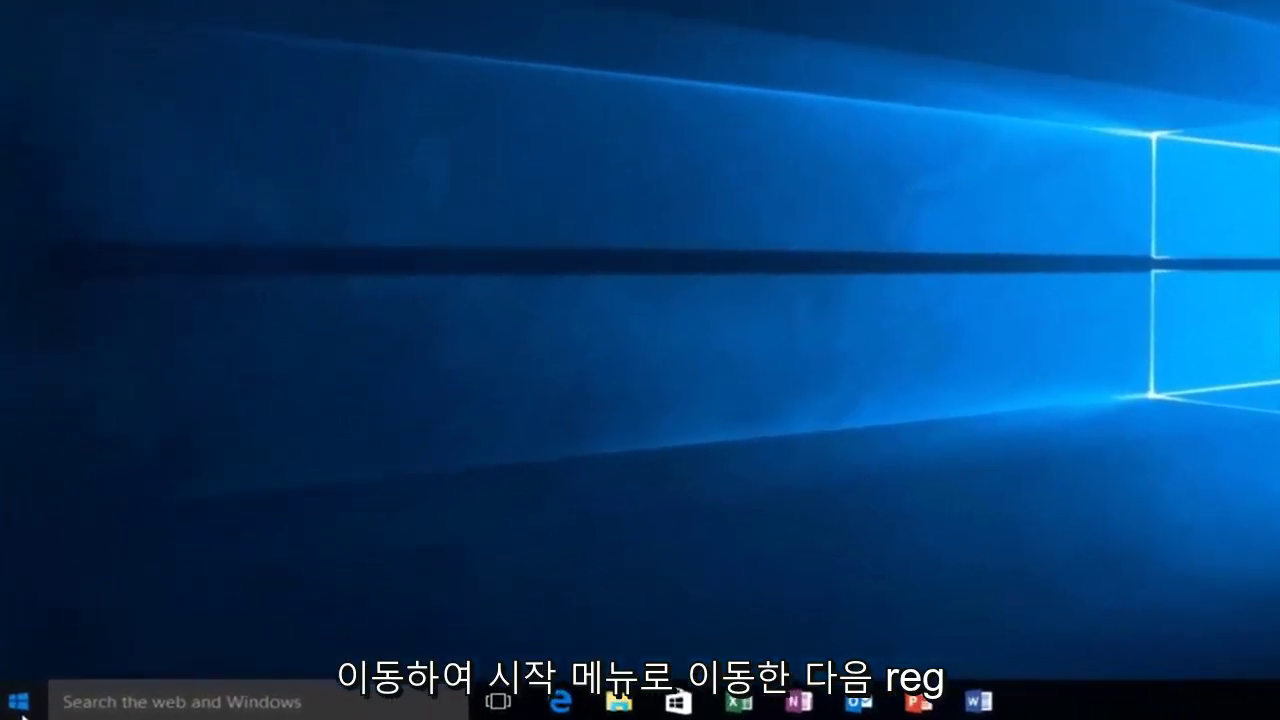
Search Start for regedit, run it as administrator, and approve the UAC prompt.
left_click(18, 712)
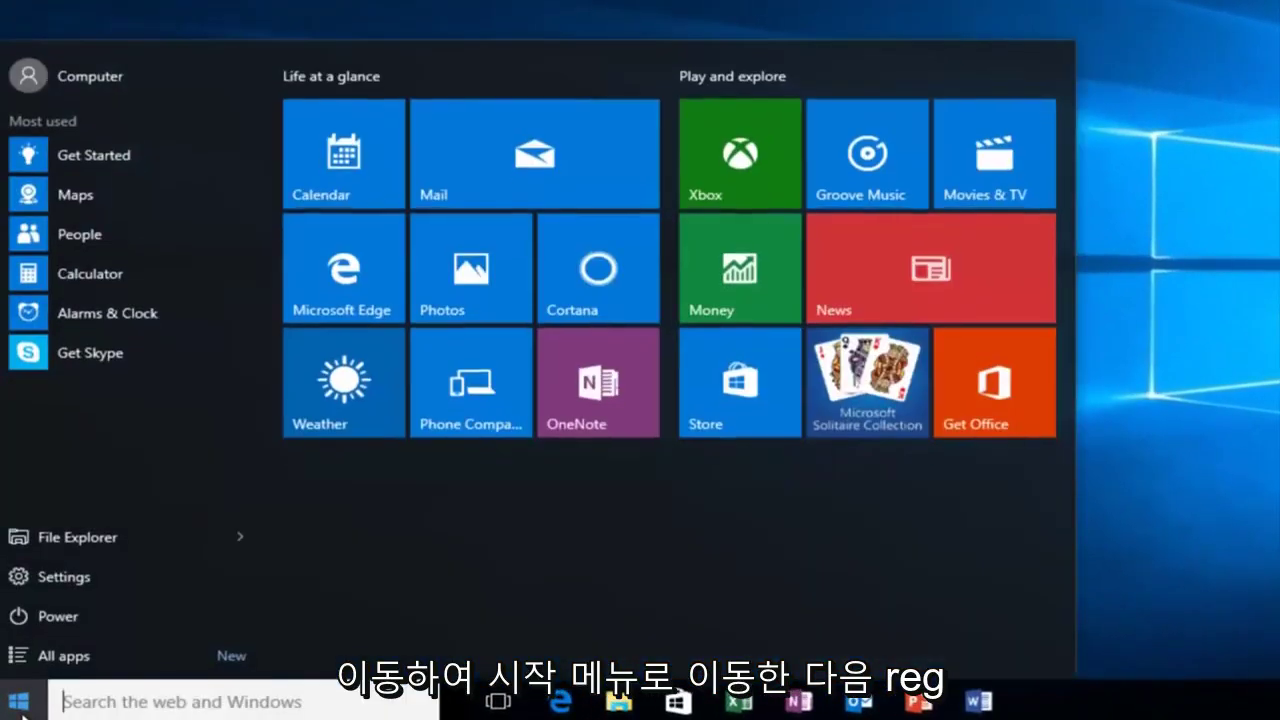
type("regedit")
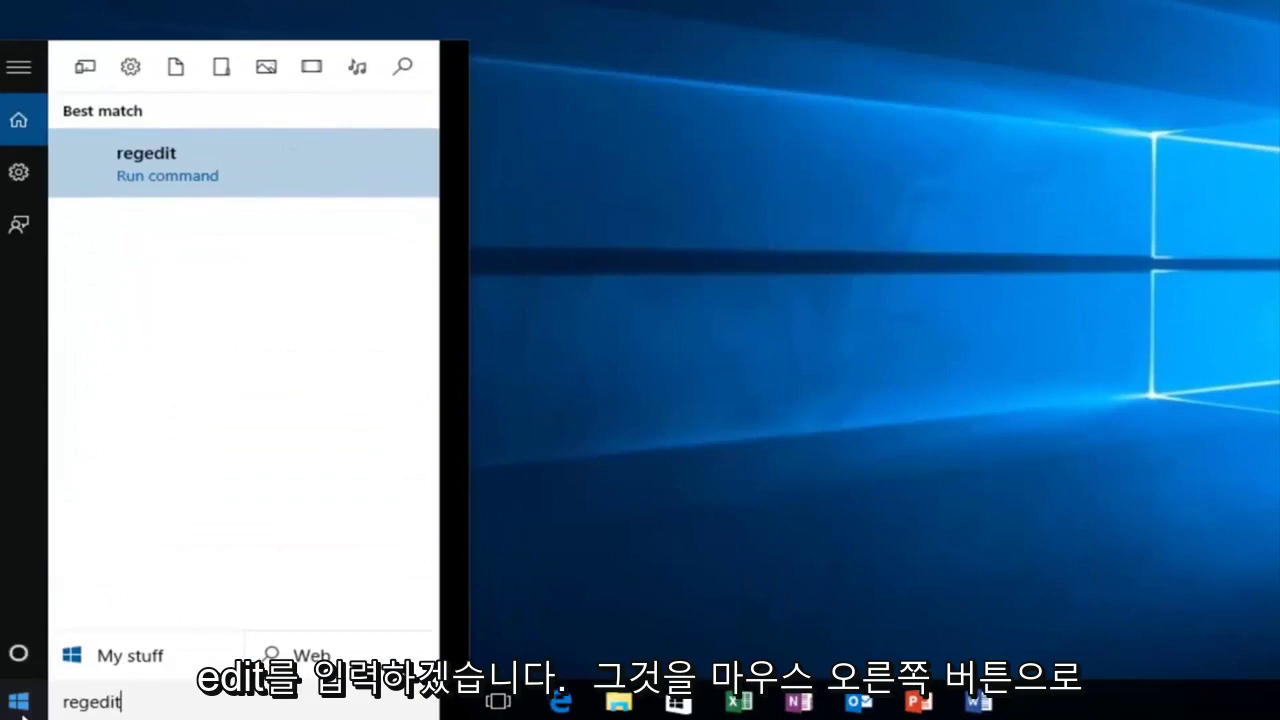
right_click(189, 168)
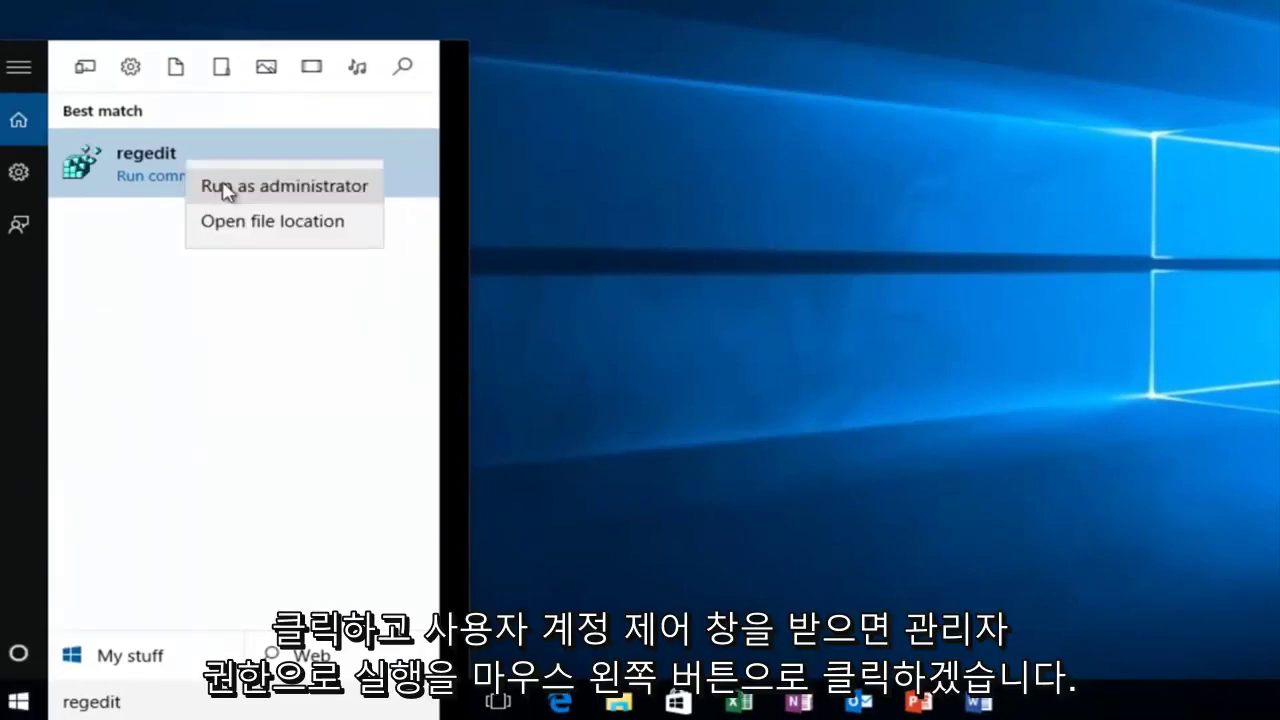
left_click(226, 187)
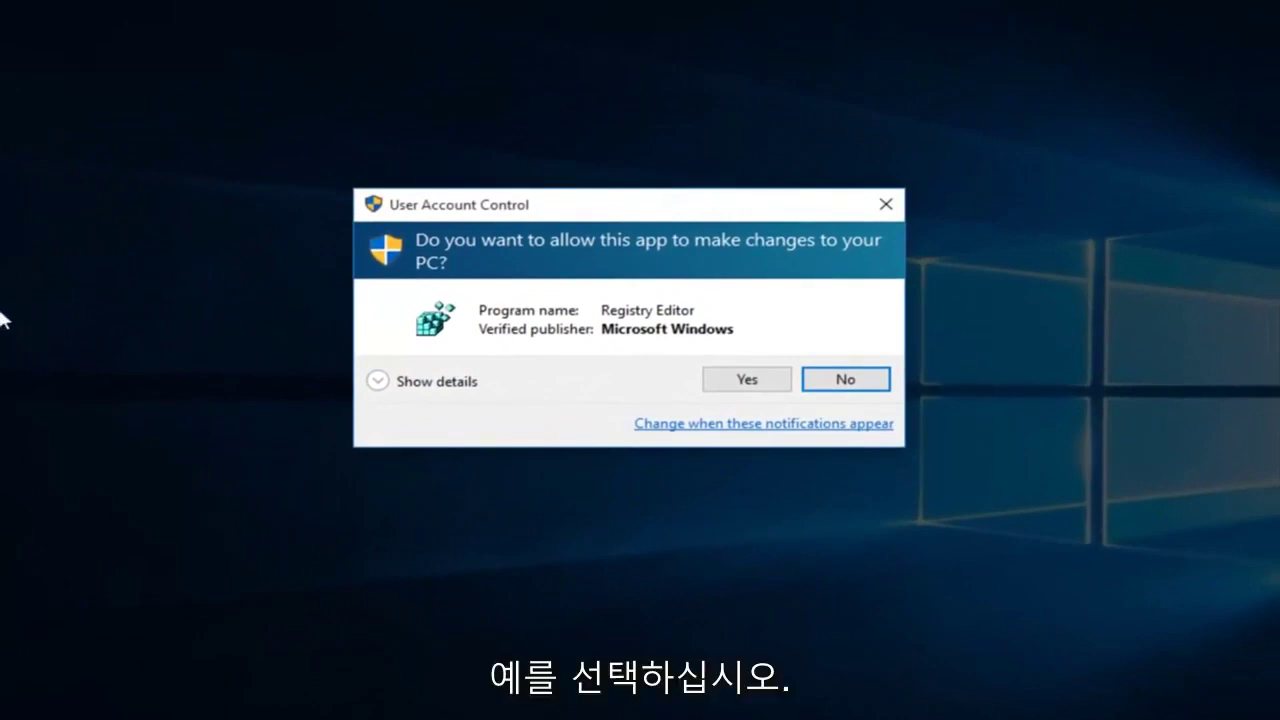
left_click(743, 380)
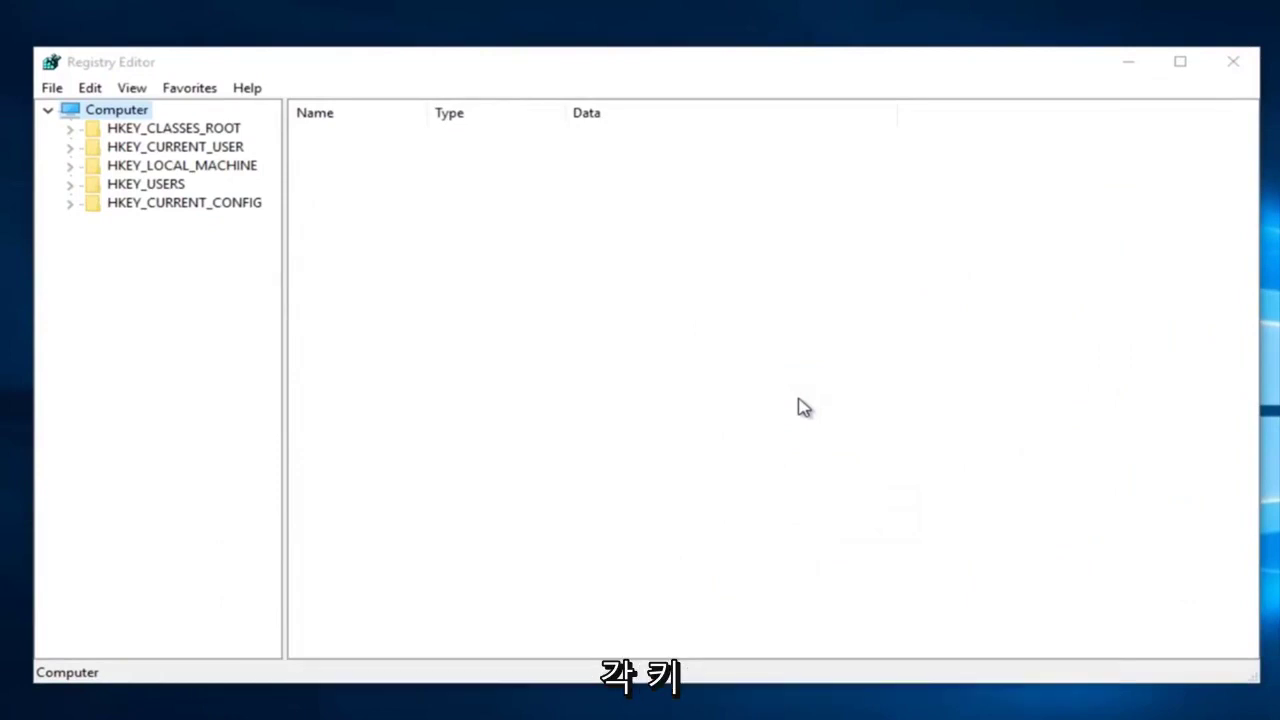
Expand HKEY_LOCAL_MACHINE\SYSTEM\ControlSet001\Services, widen the tree pane, and scroll to the Ndu key.
left_click(69, 165)
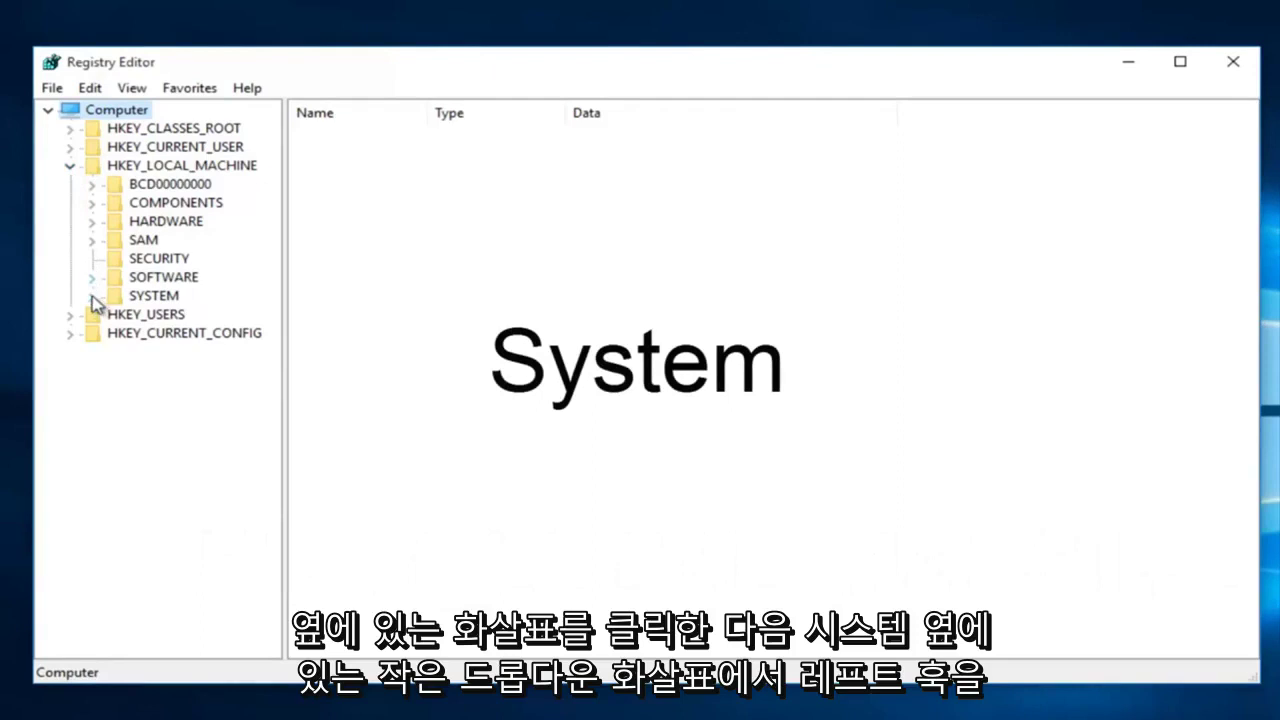
left_click(91, 296)
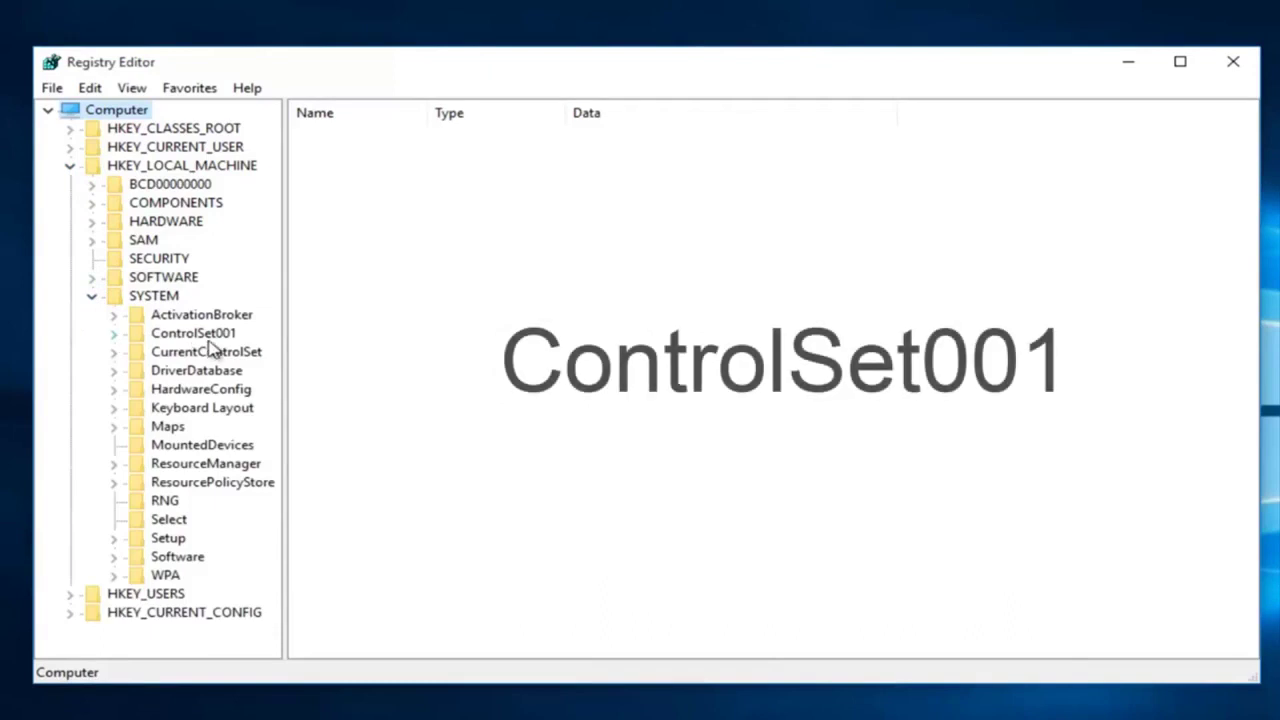
left_click(115, 340)
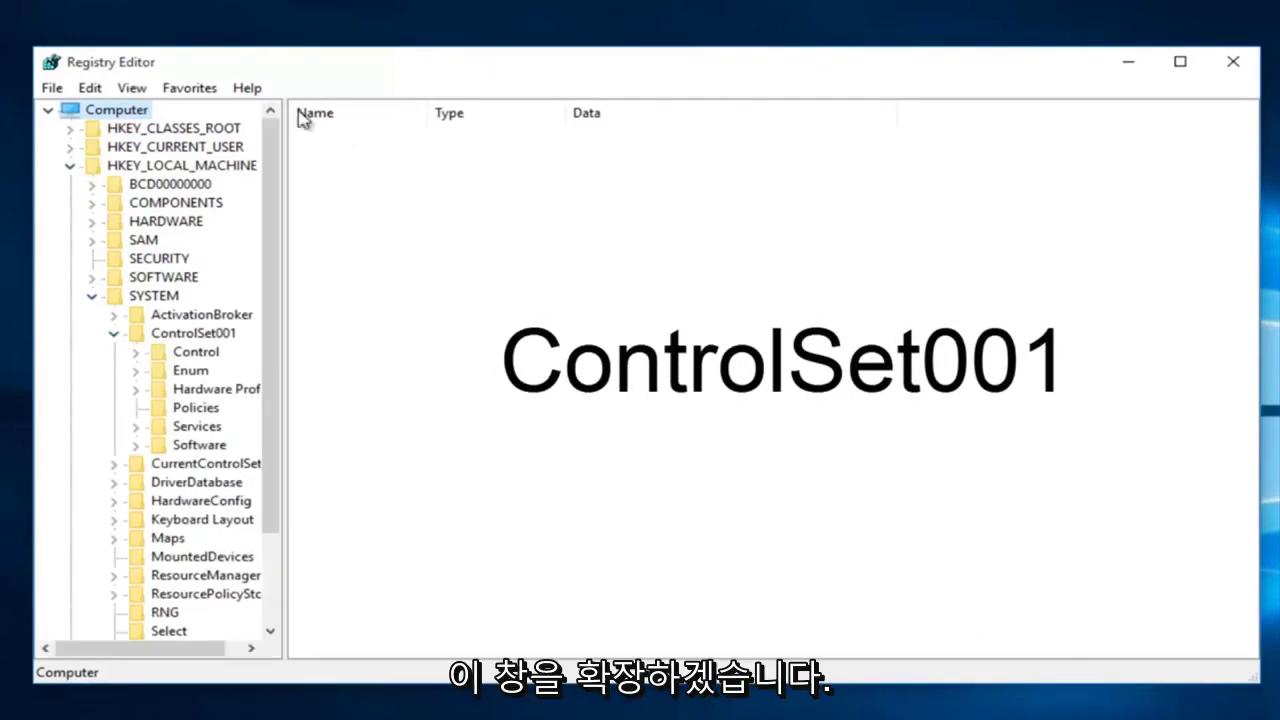
left_click_drag(285, 114, 460, 118)
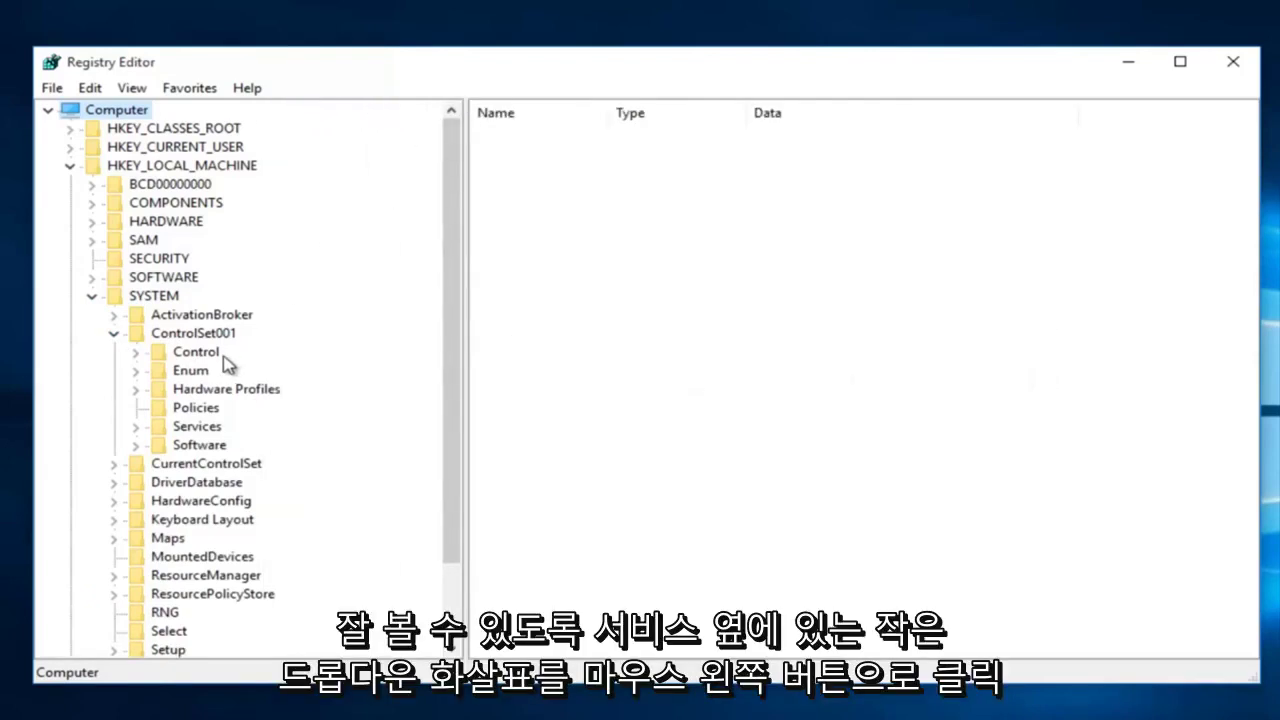
left_click(136, 430)
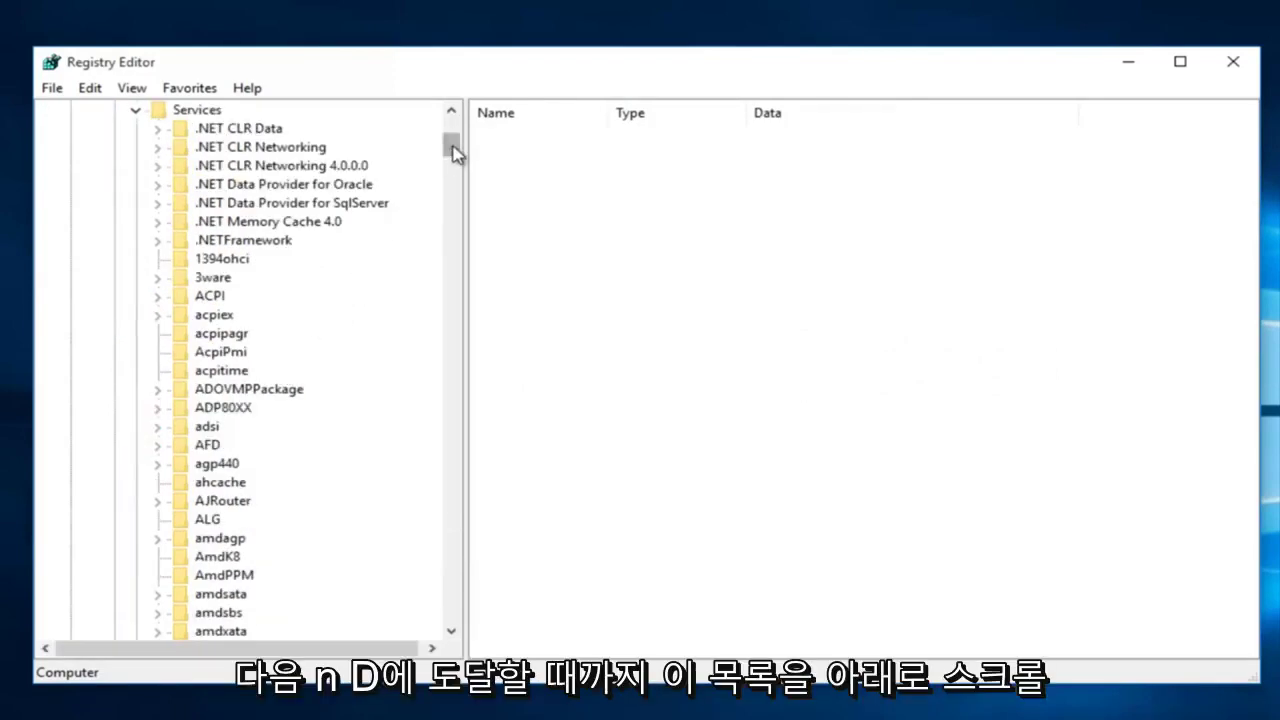
left_click_drag(451, 146, 430, 328)
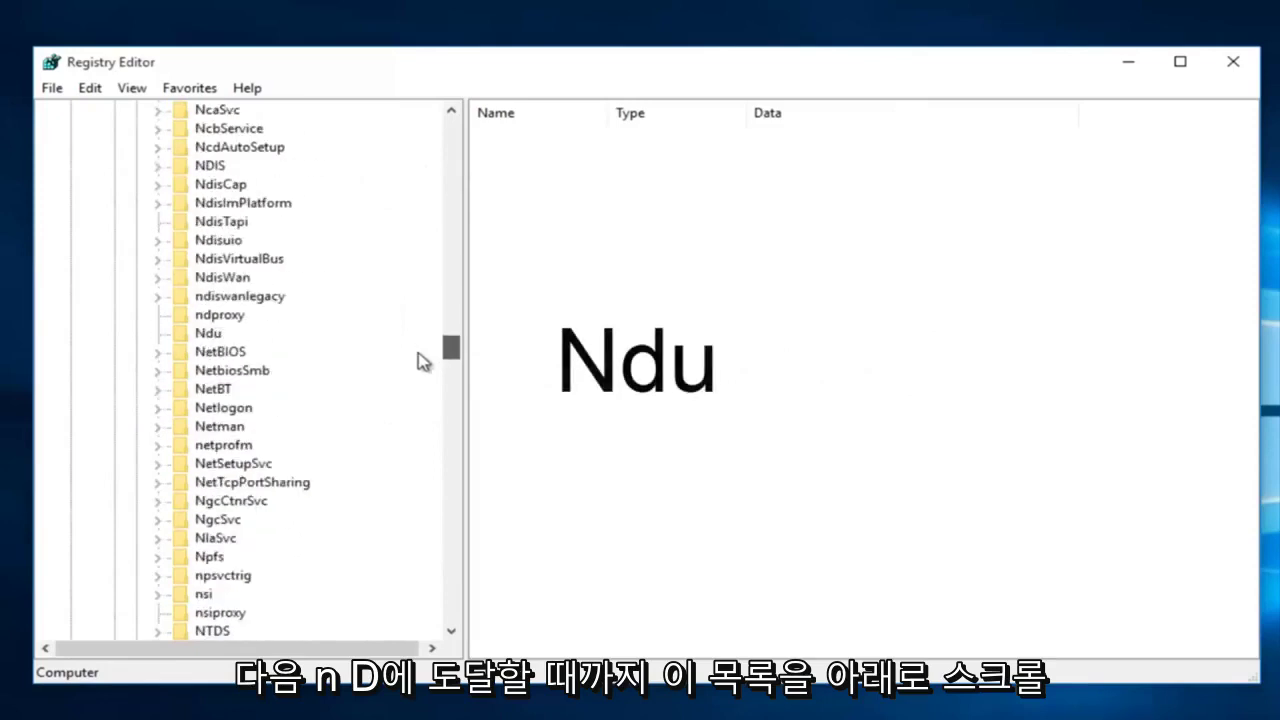
left_click_drag(430, 328, 250, 418)
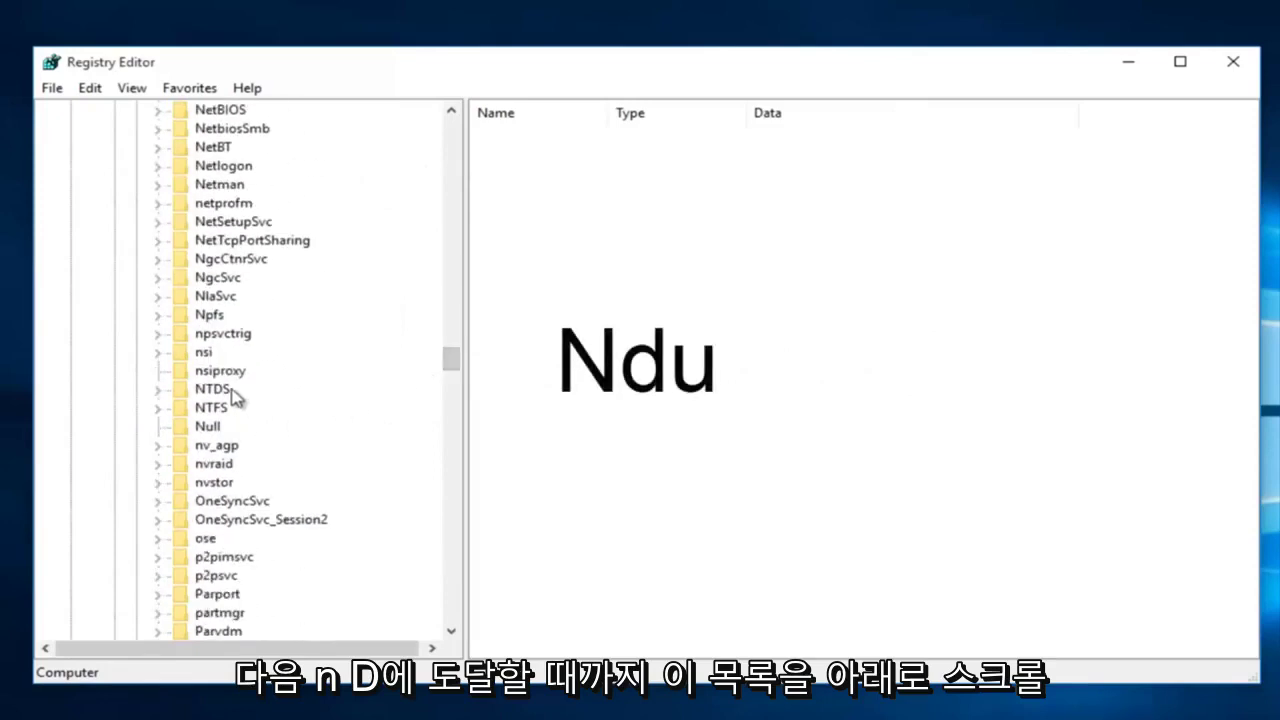
scroll(226, 315, "up", 3)
scroll(226, 312, "up", 3)
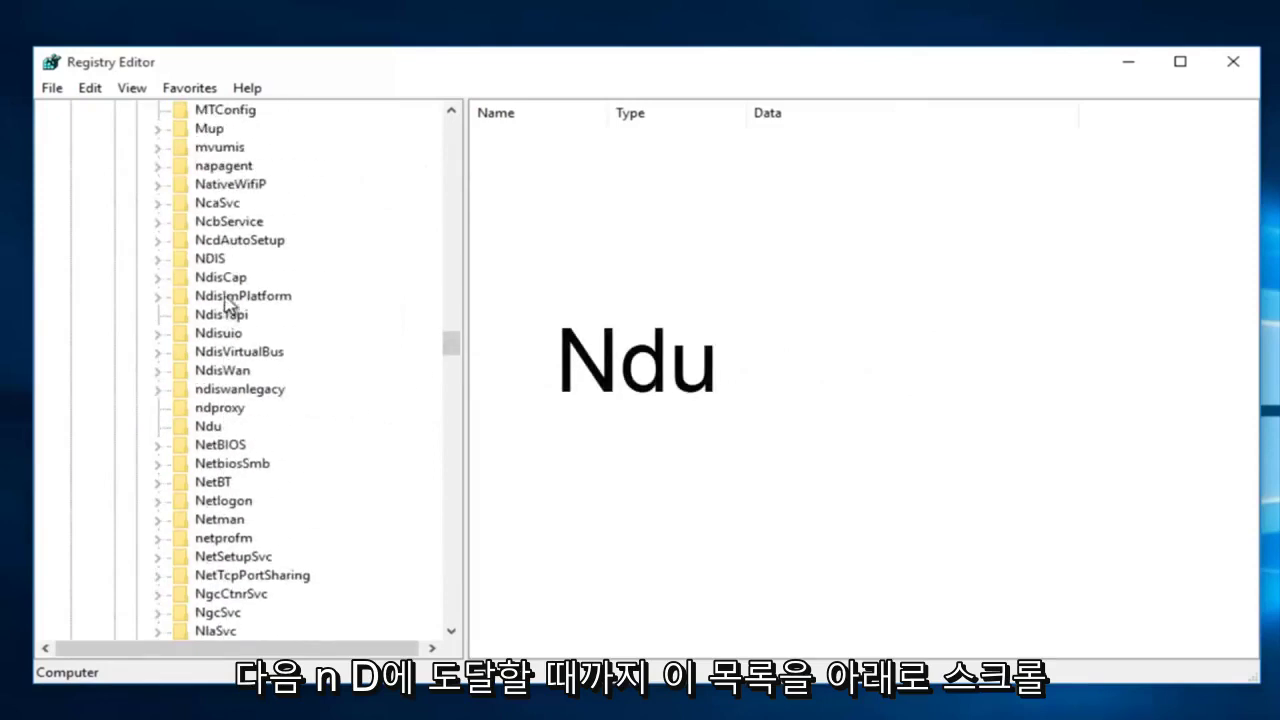
Change the Ndu key's Start DWORD value data from 2 to 4.
left_click(210, 427)
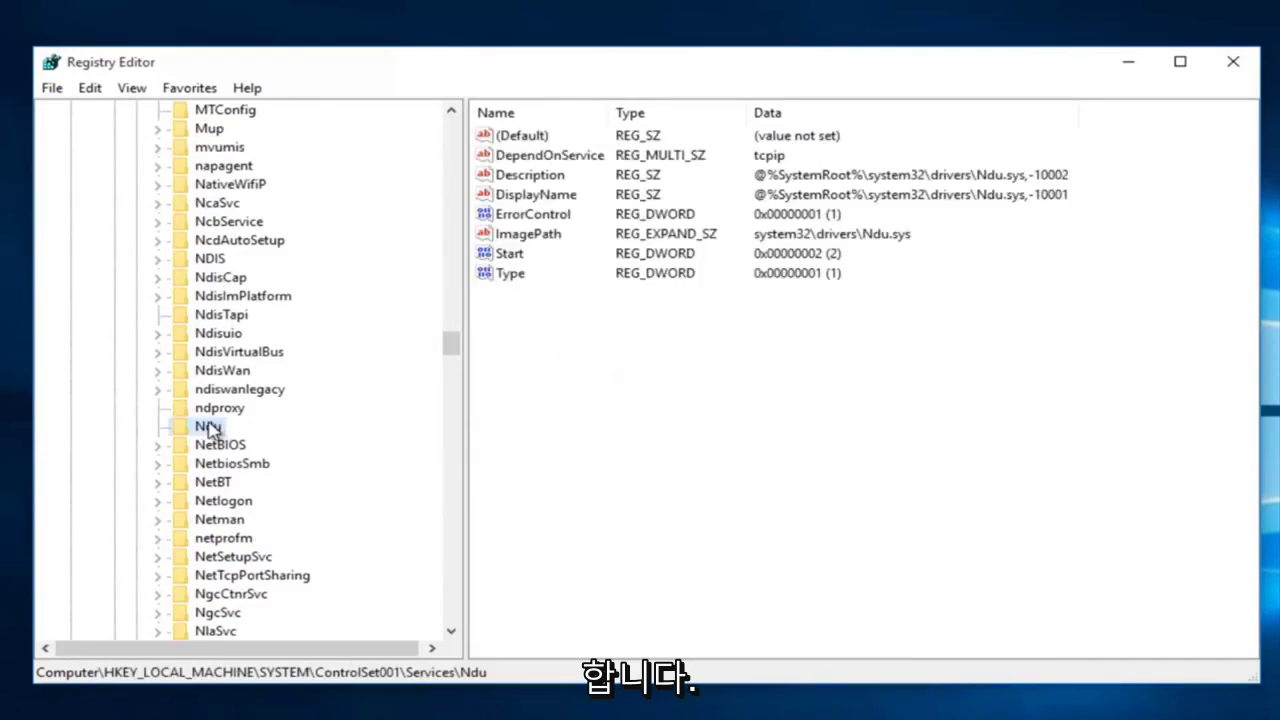
left_click(510, 258)
right_click(510, 260)
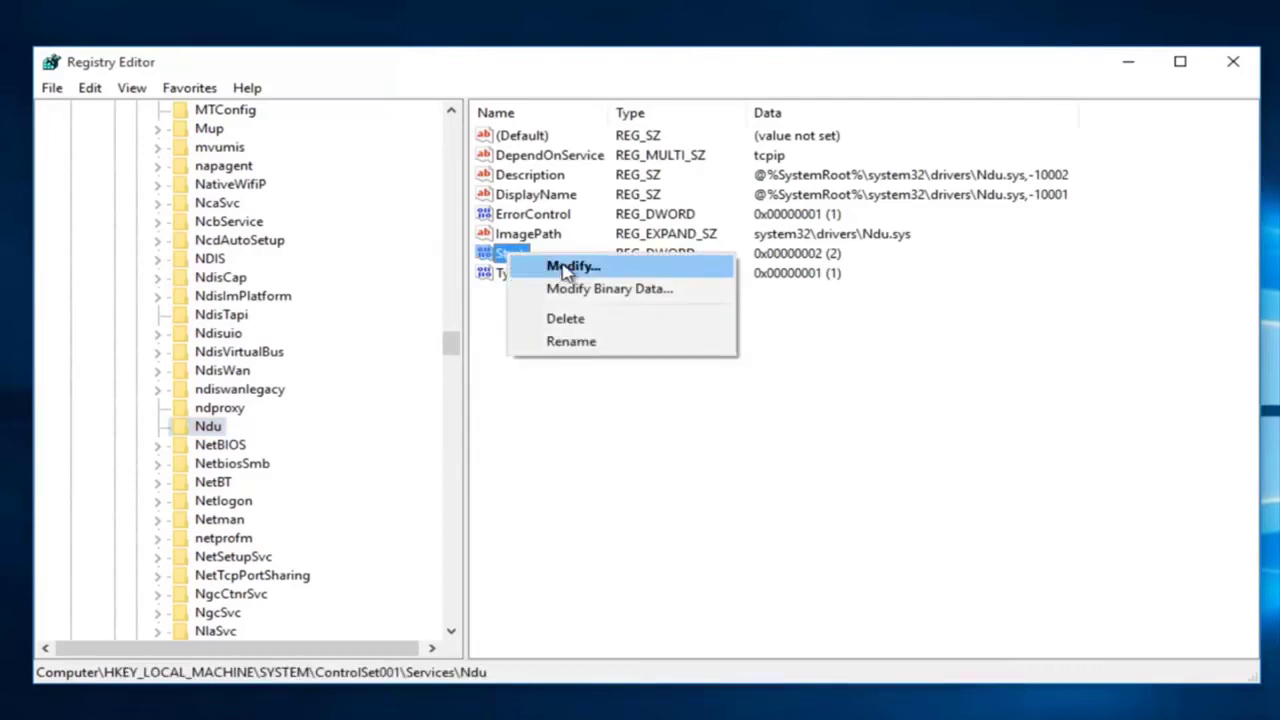
left_click(570, 266)
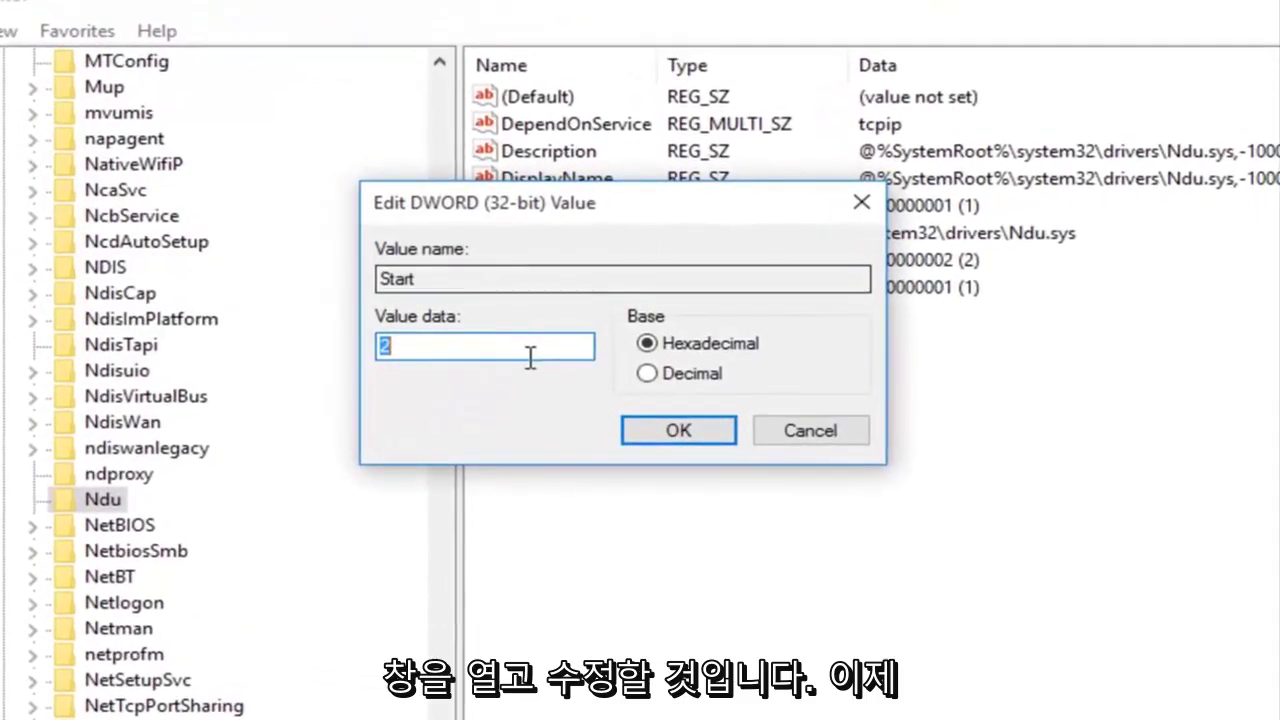
left_click(438, 350)
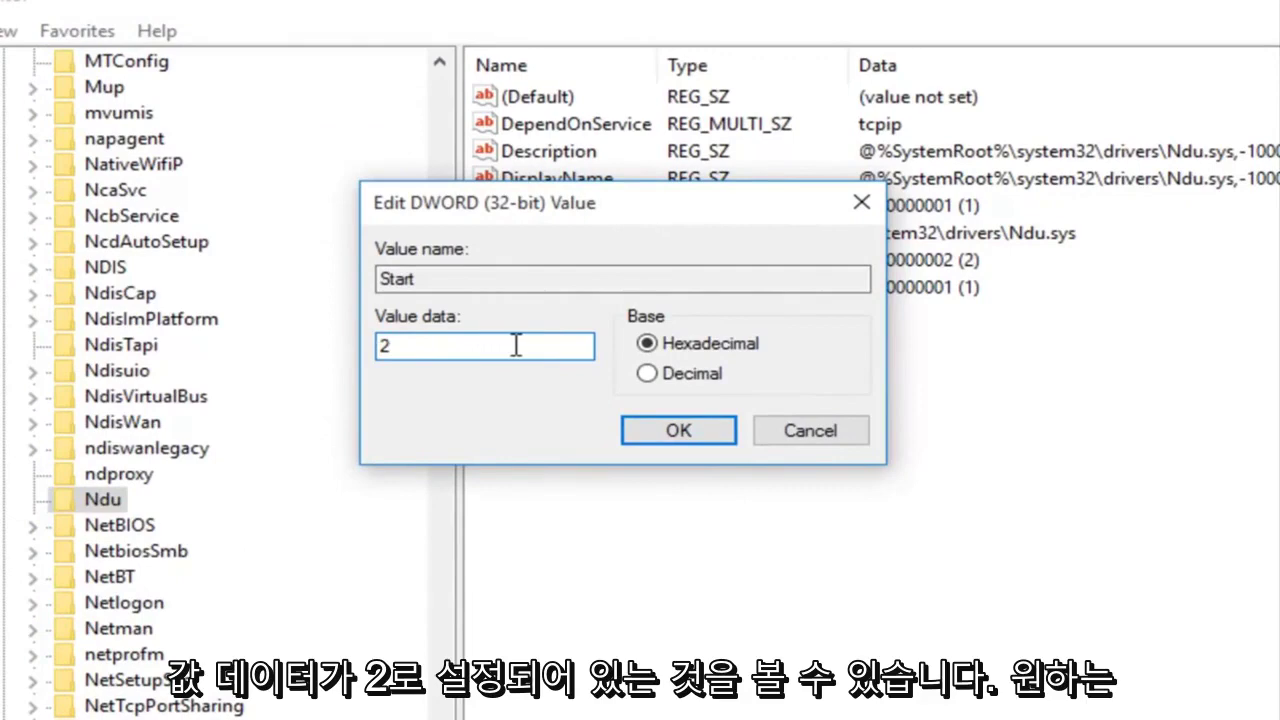
left_click_drag(449, 347, 392, 347)
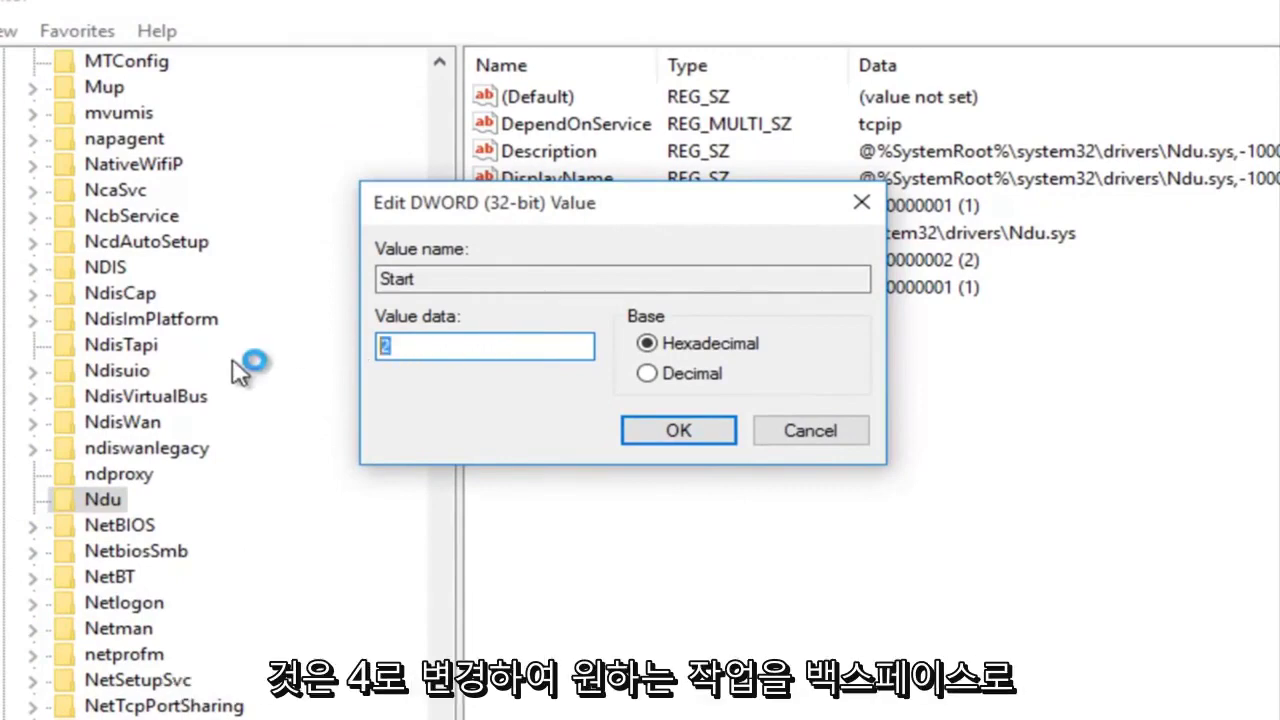
type("4")
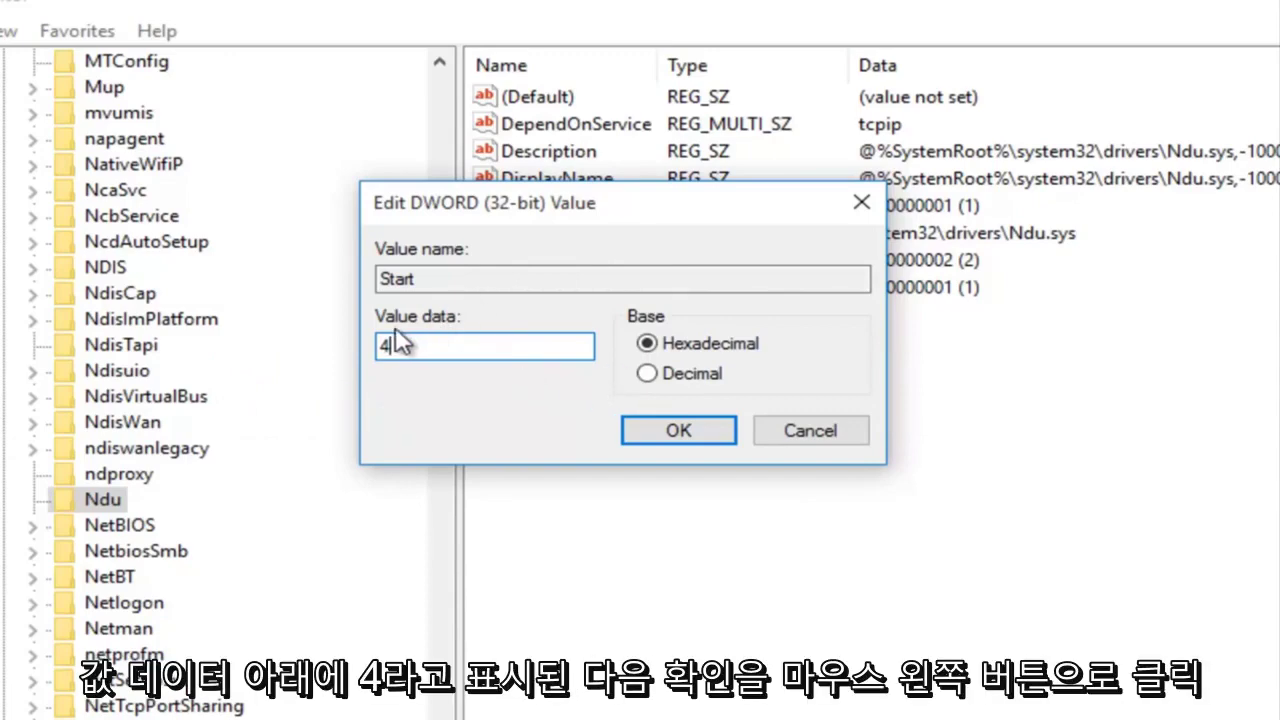
left_click(675, 436)
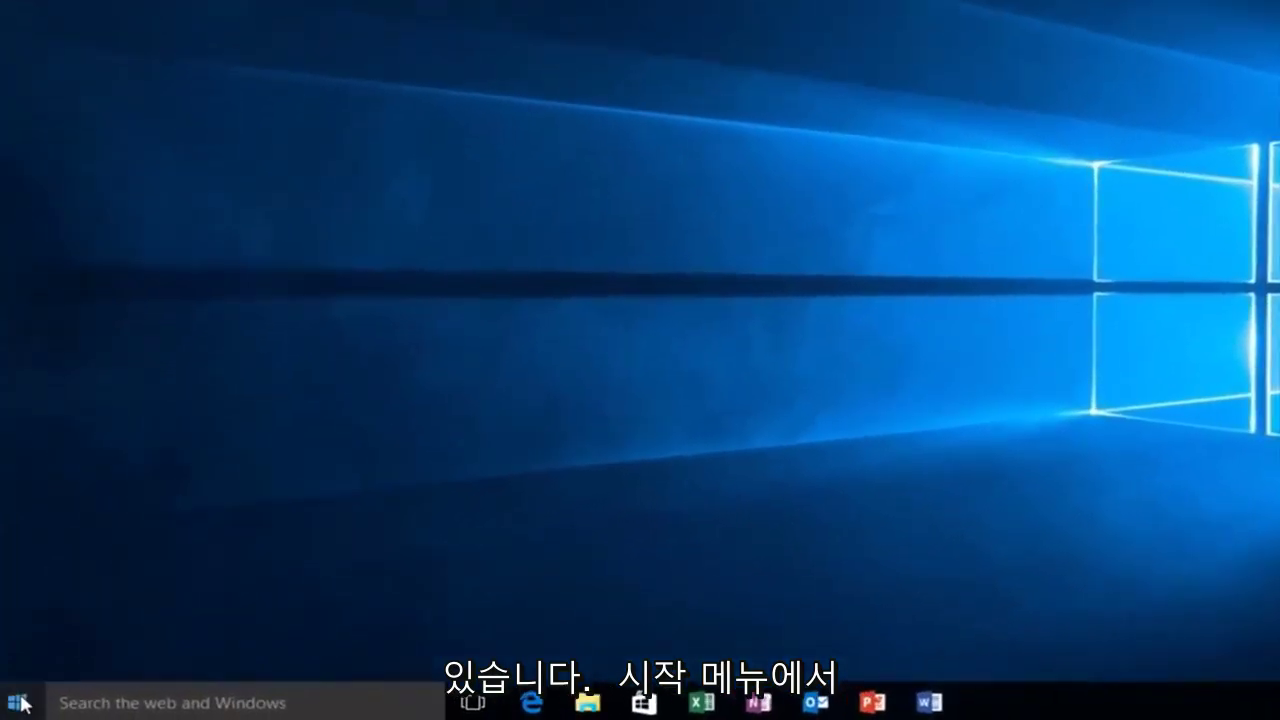
Run services.msc from the Run dialog to open the Services console.
right_click(22, 704)
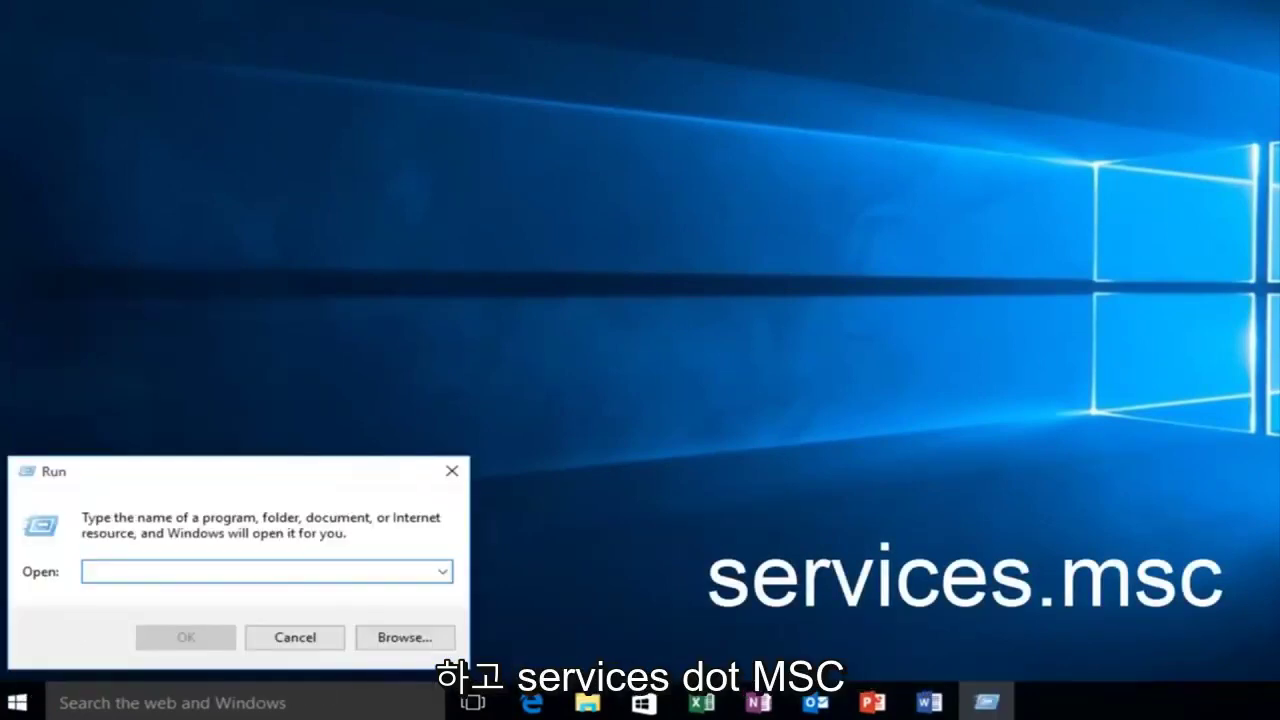
type("servcice")
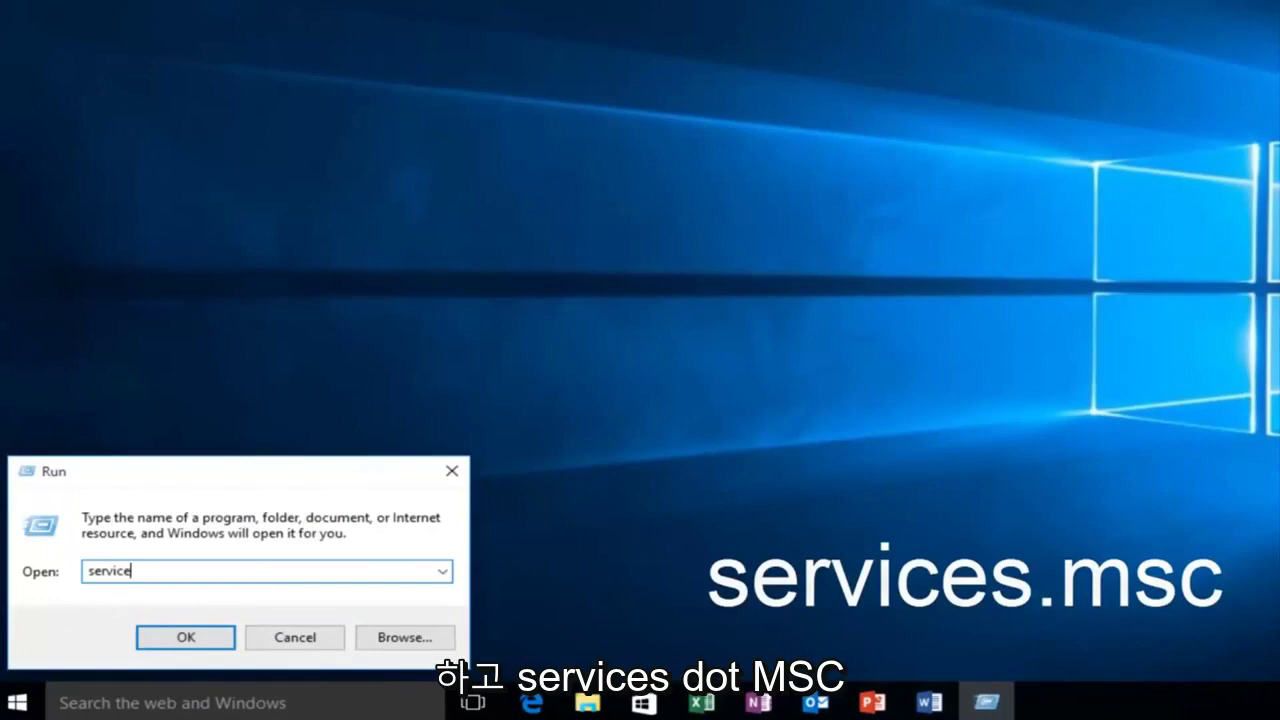
type("s.msc")
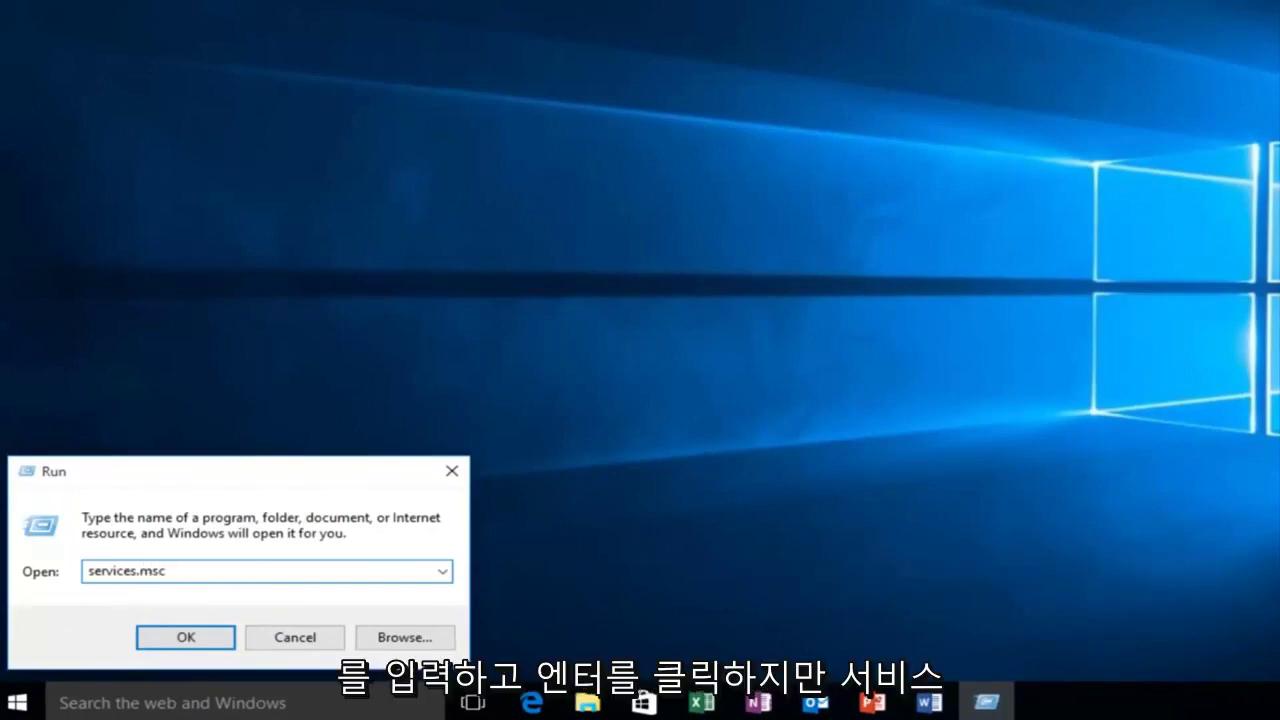
key("Return")
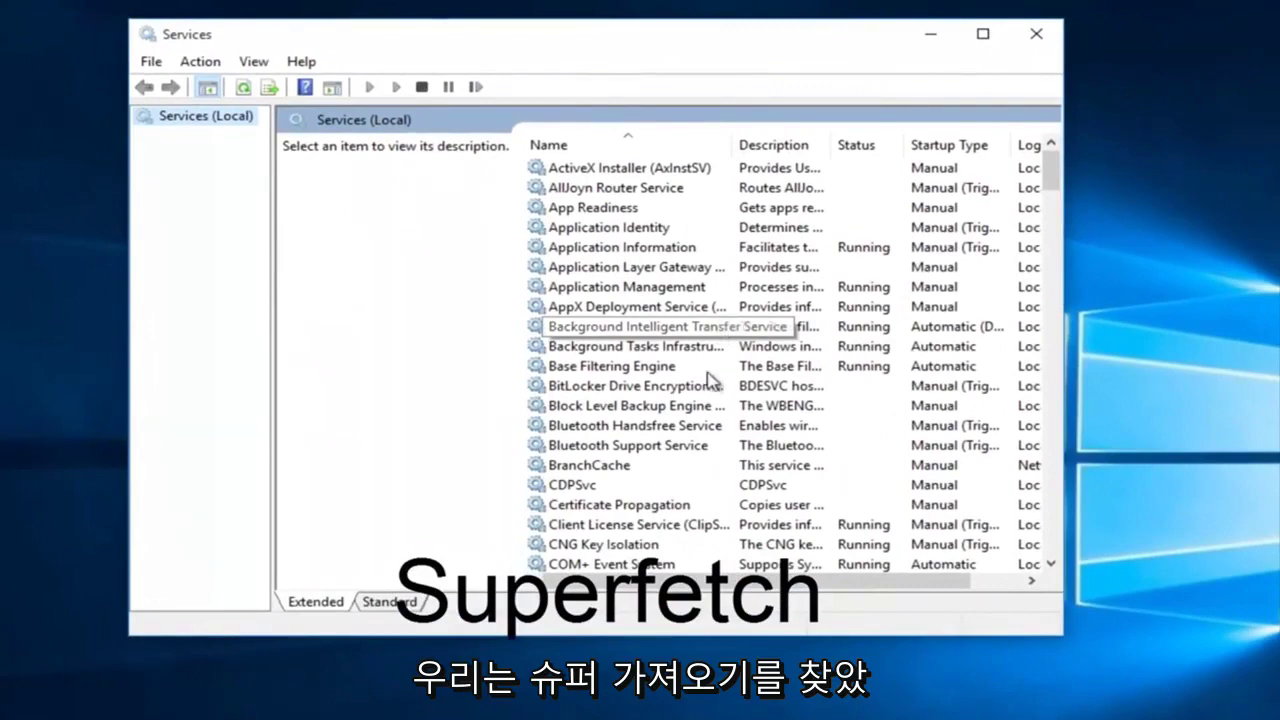
Scroll down the services list and select Superfetch to show its description.
left_click_drag(1050, 165, 1052, 412)
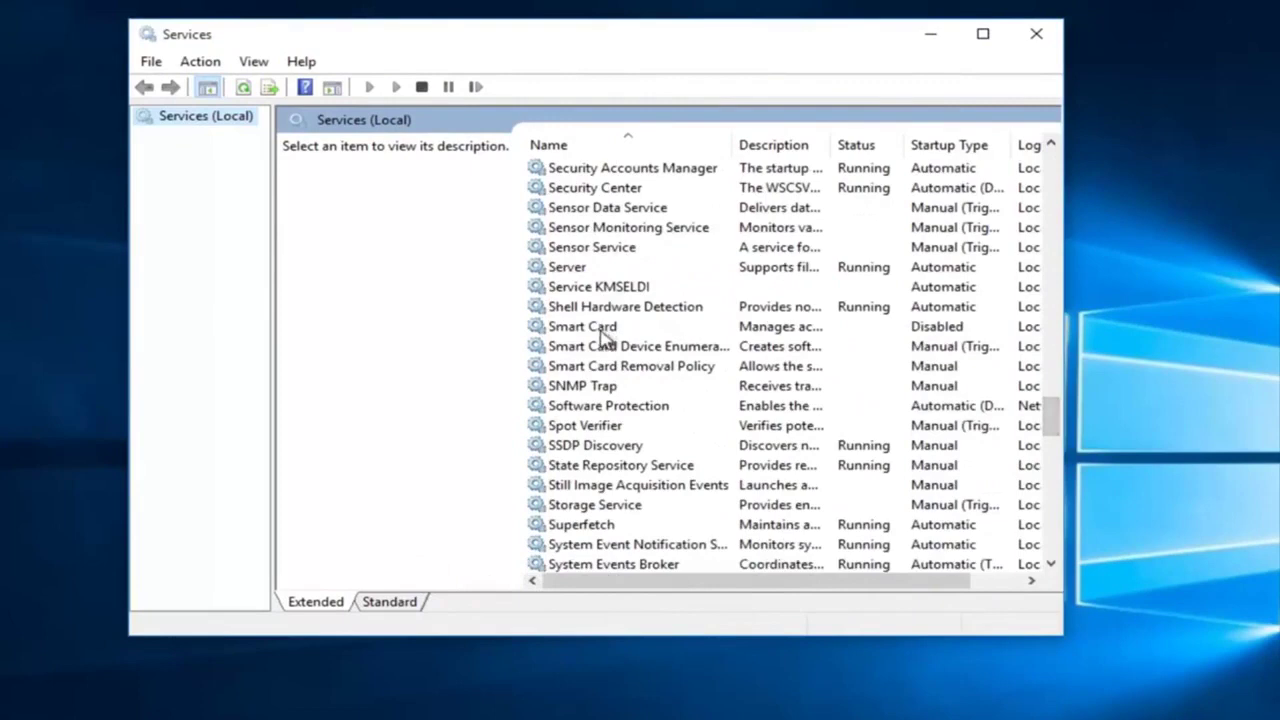
scroll(607, 329, "up", 3)
scroll(606, 330, "down", 3)
scroll(605, 330, "down", 1)
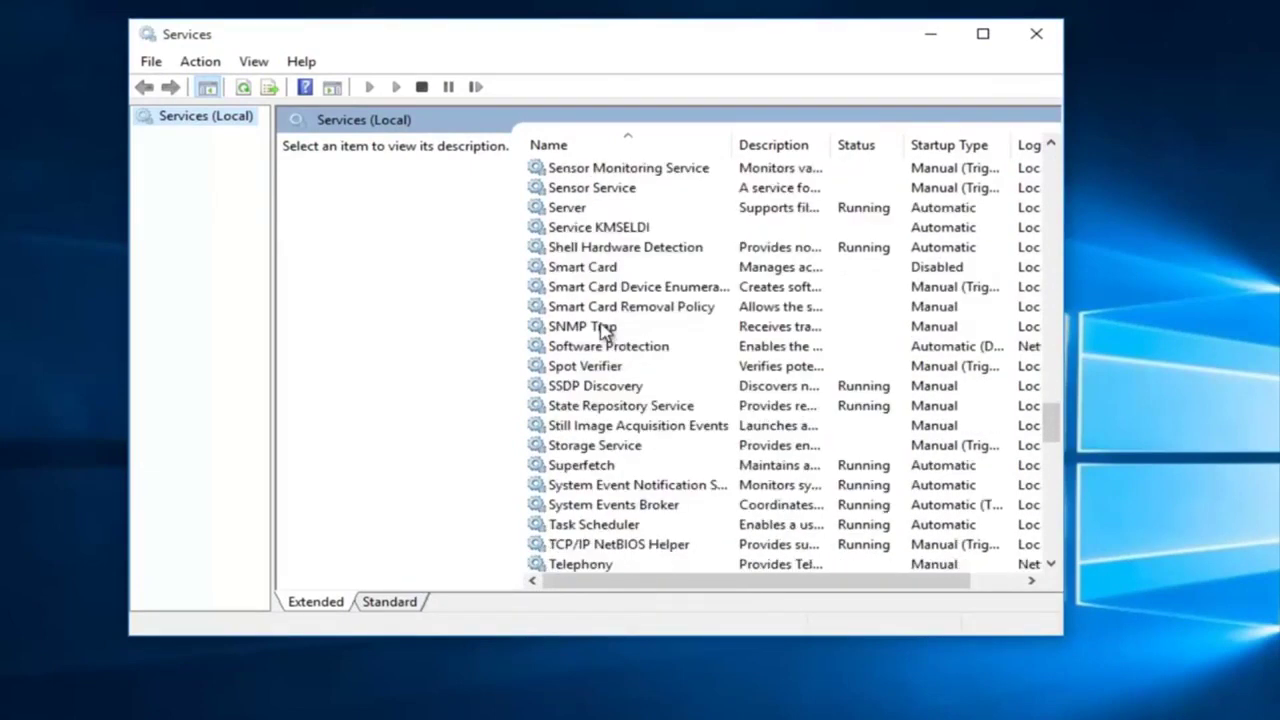
left_click(616, 462)
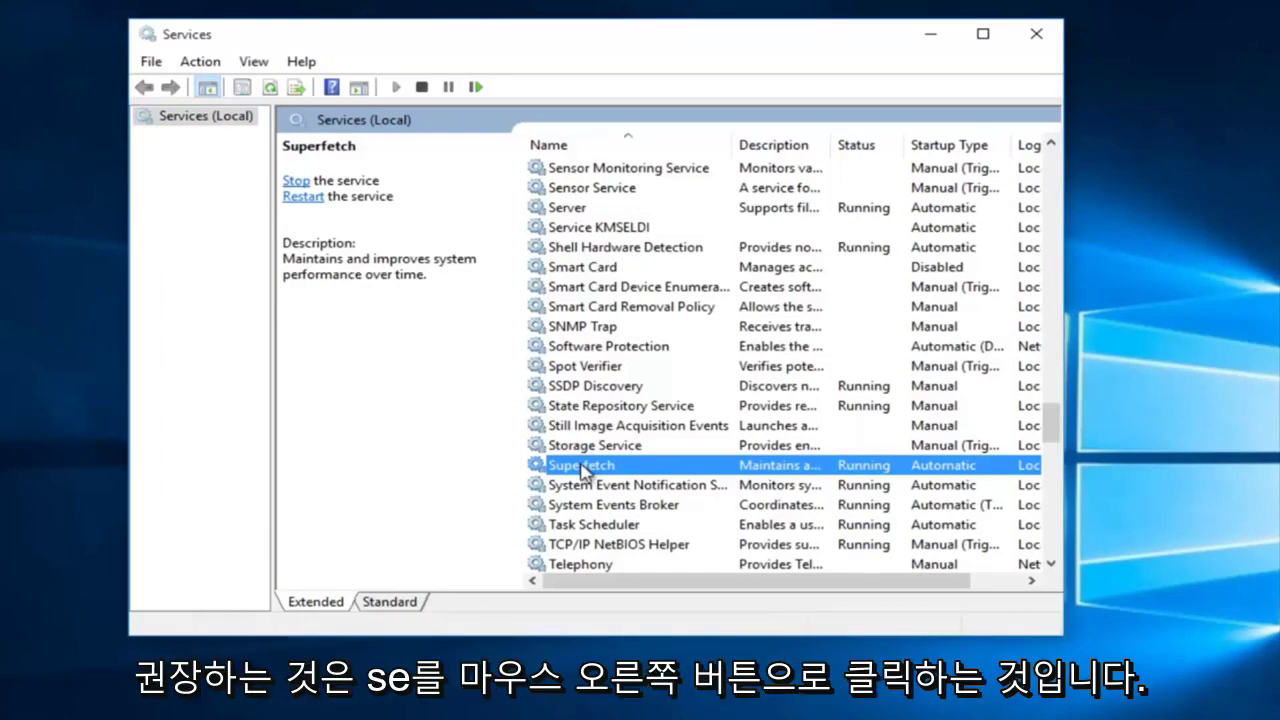
Stop Superfetch, then set its Startup type to Disabled in Properties and apply.
right_click(583, 471)
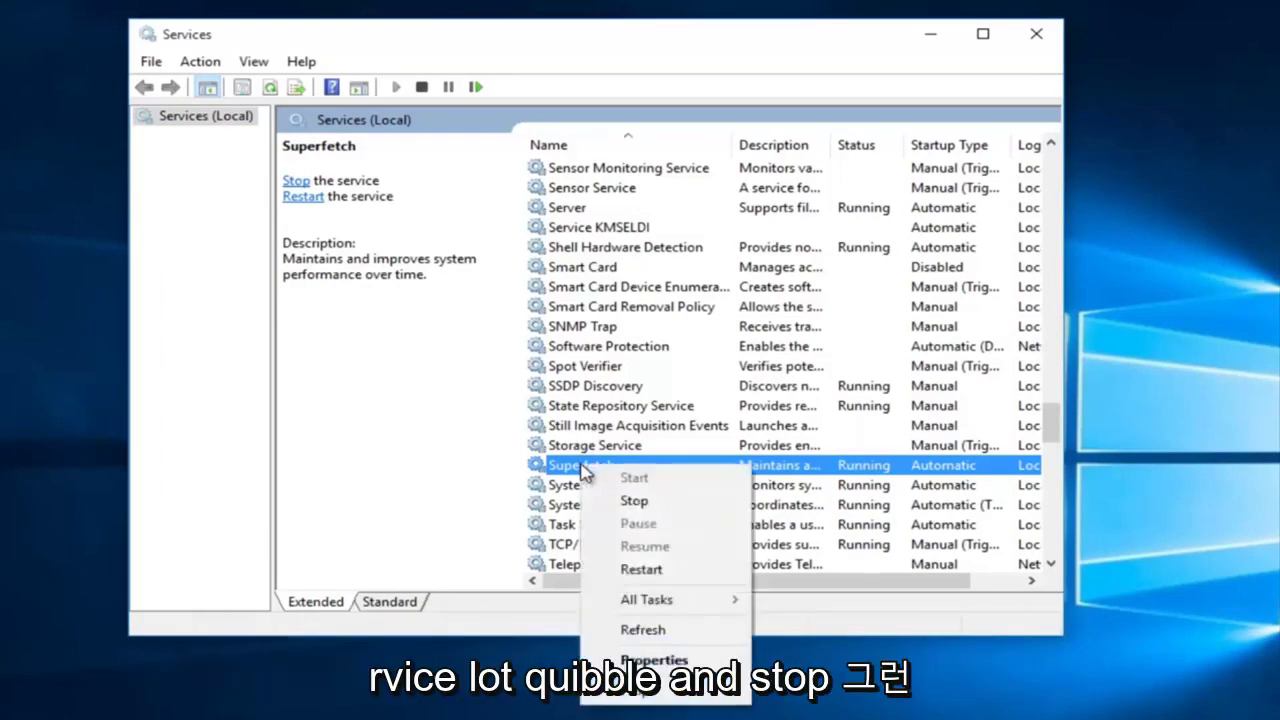
left_click(636, 502)
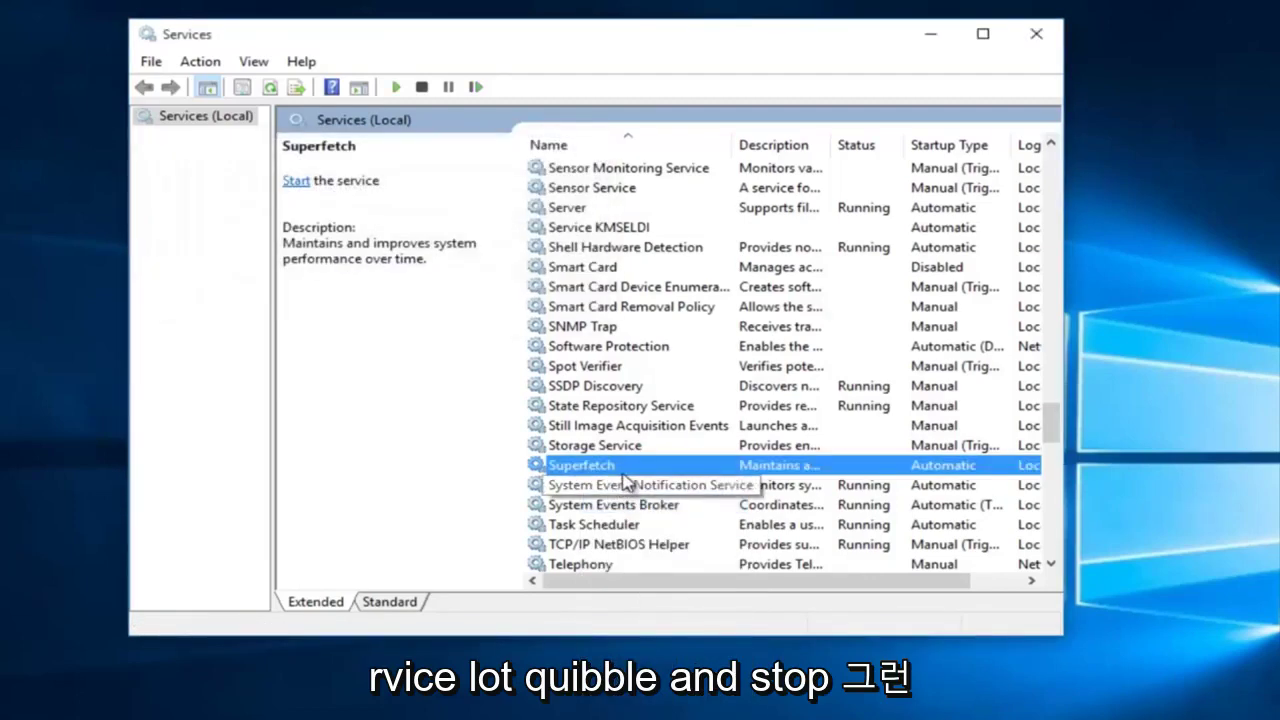
double_click(580, 466)
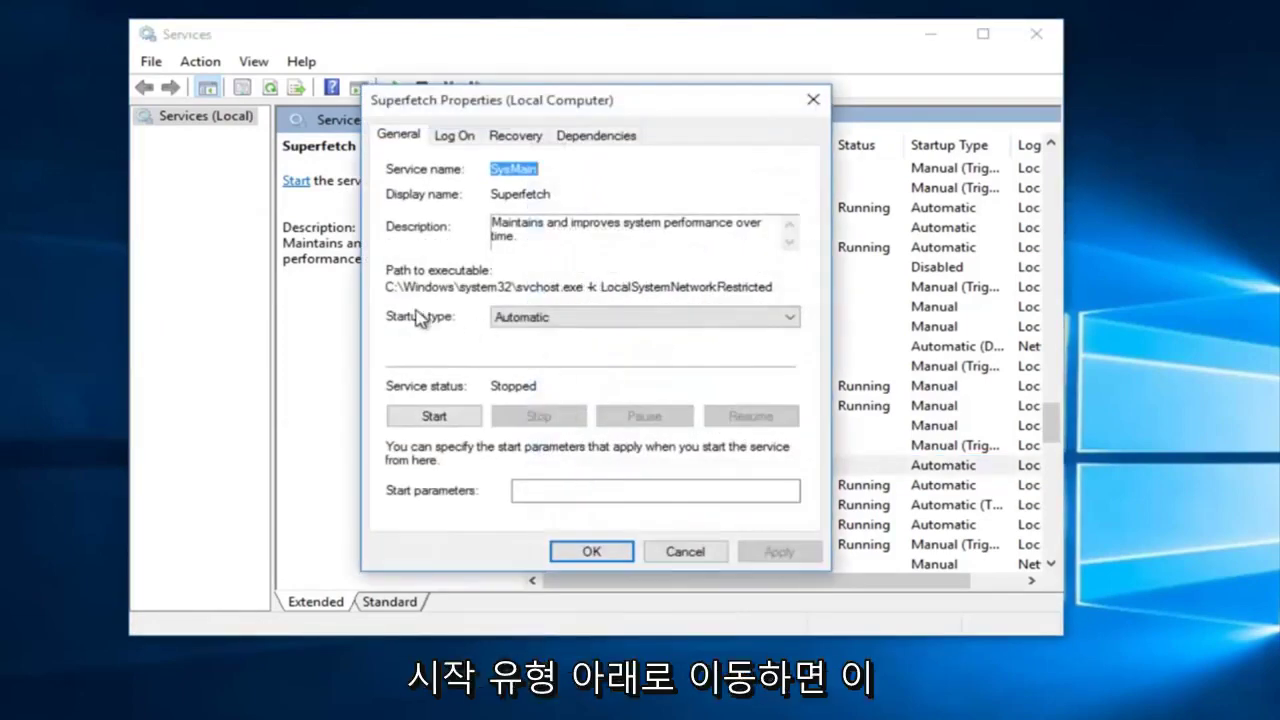
left_click(792, 320)
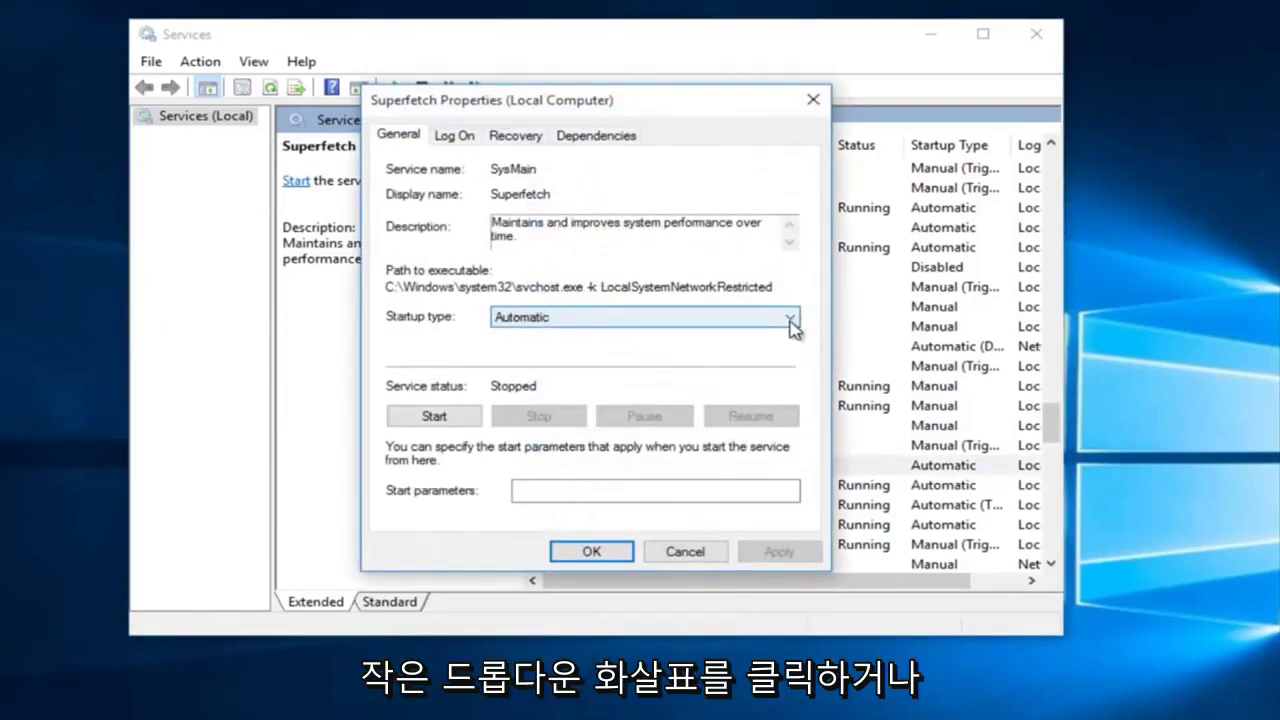
left_click(562, 328)
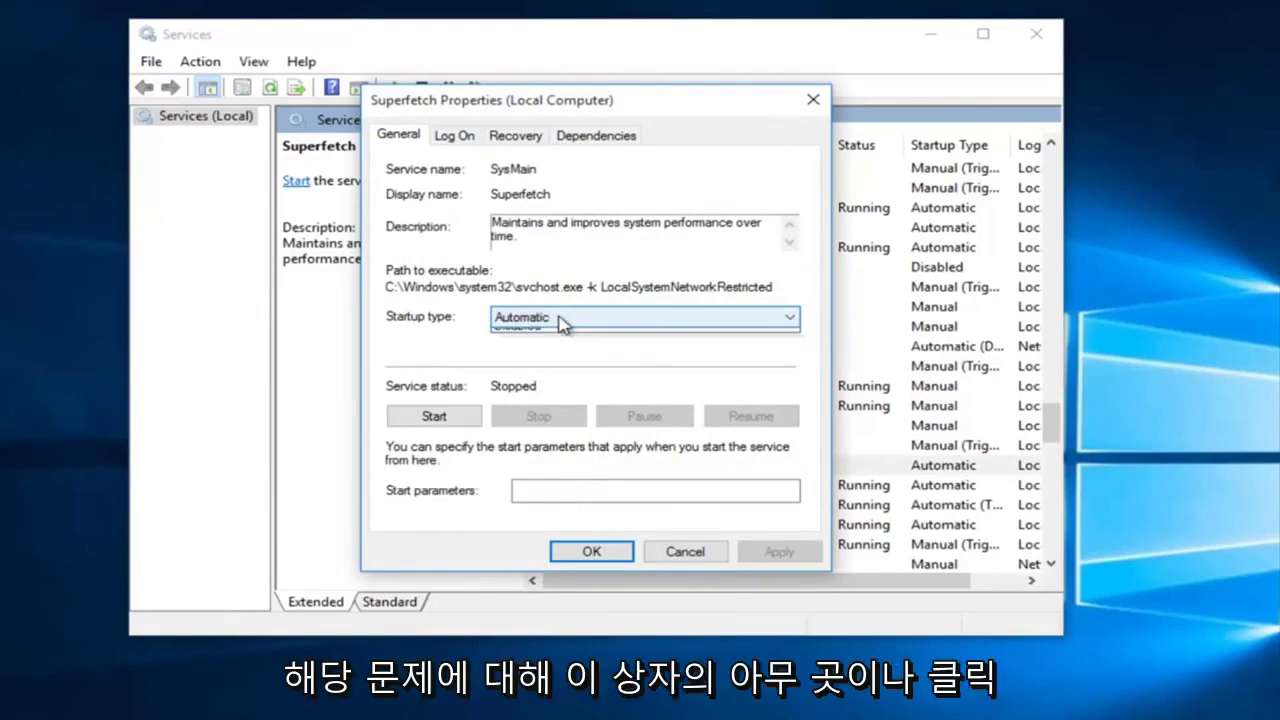
left_click(513, 378)
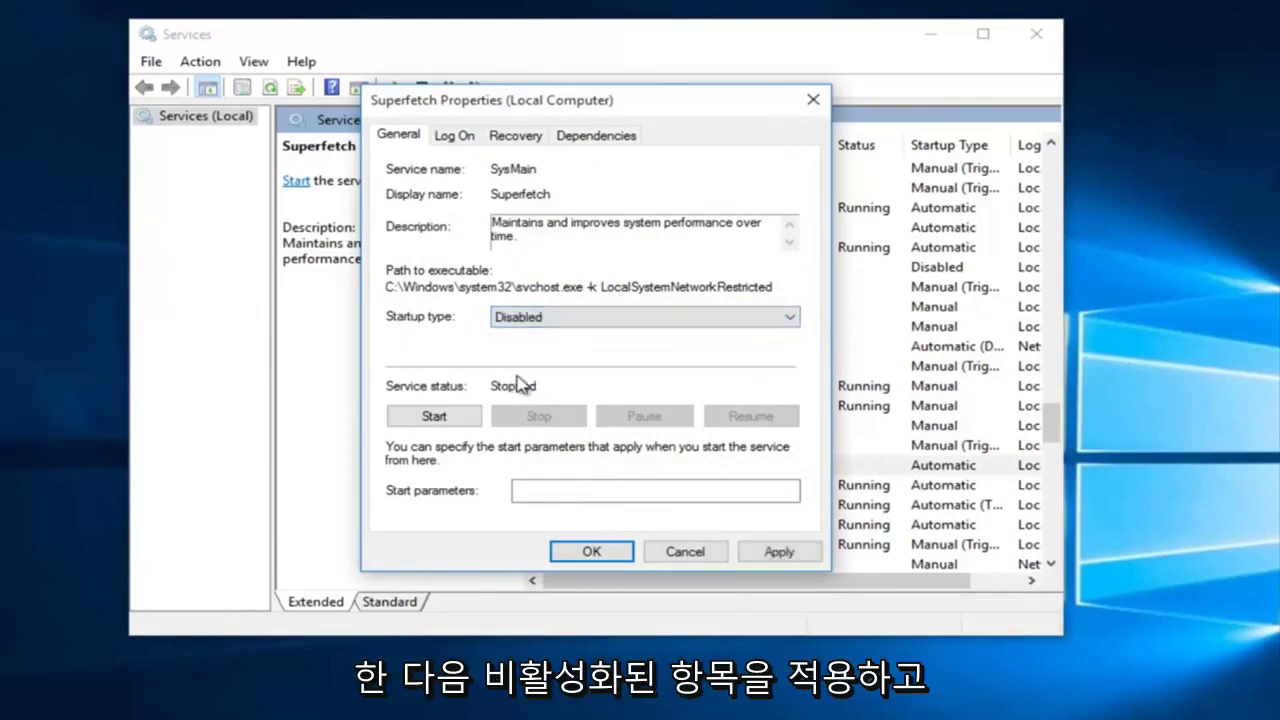
left_click(777, 553)
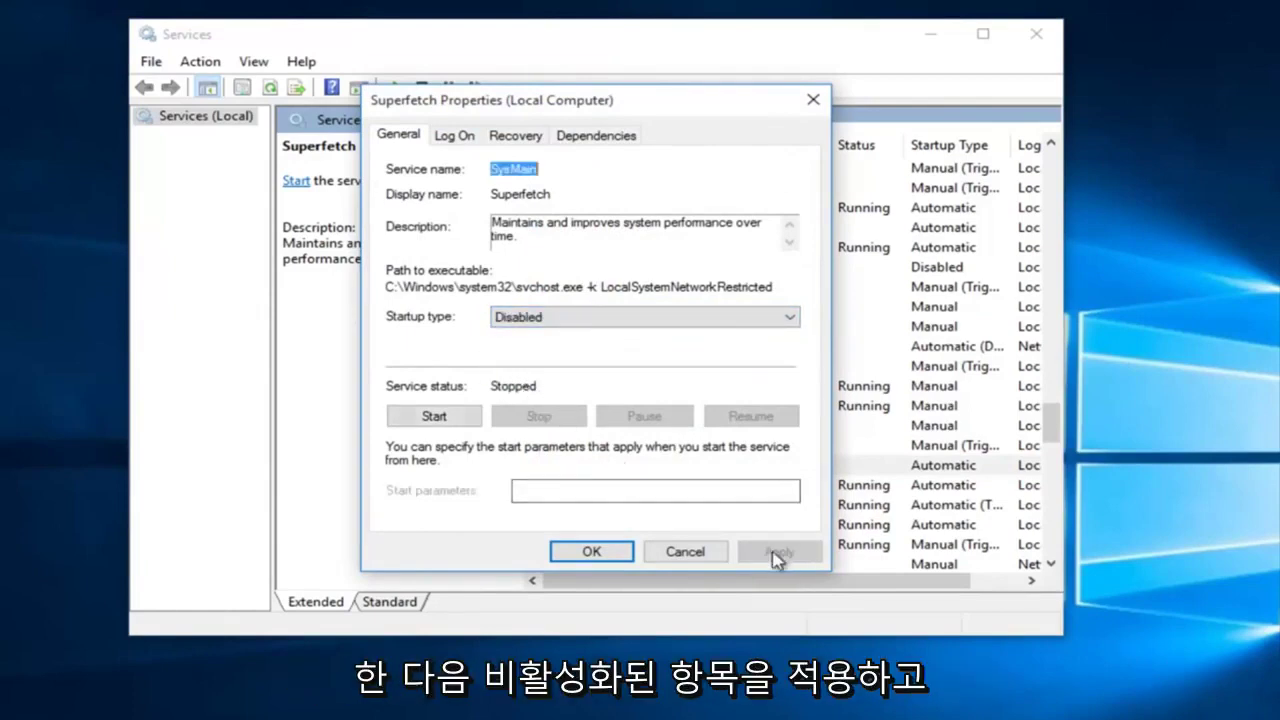
left_click(603, 553)
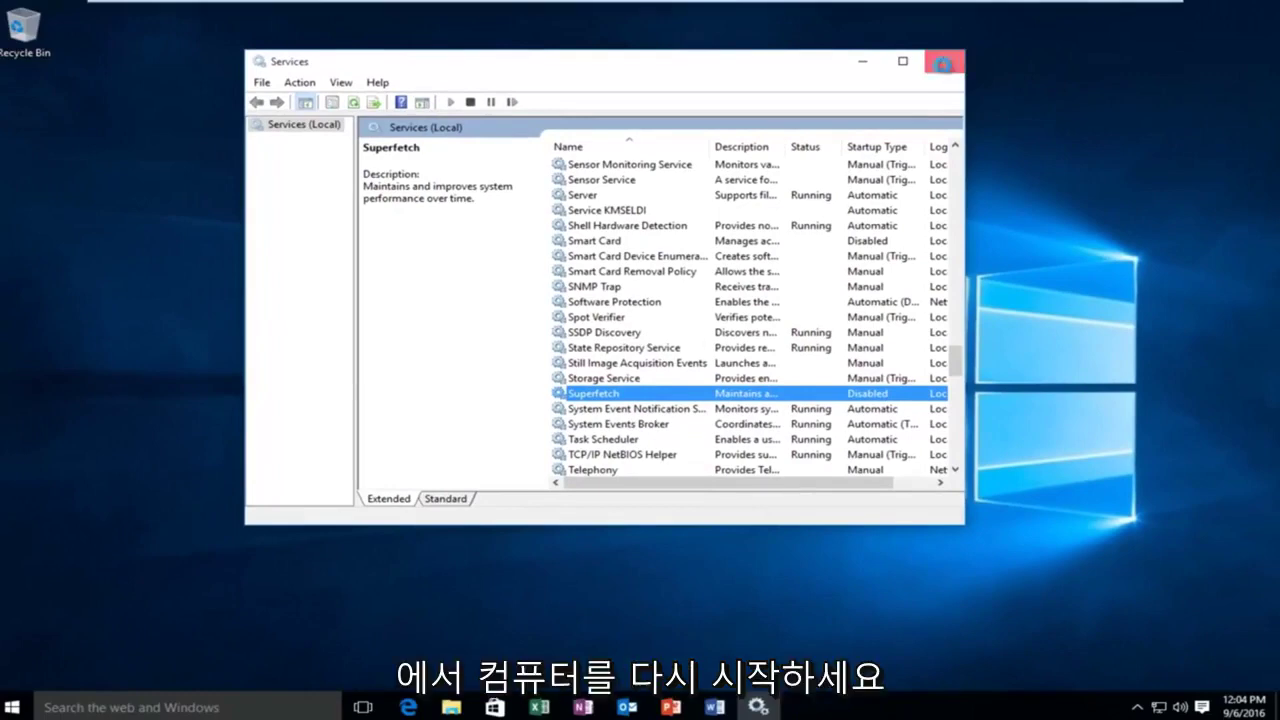
Close the Services window to leave the empty desktop.
left_click(943, 61)
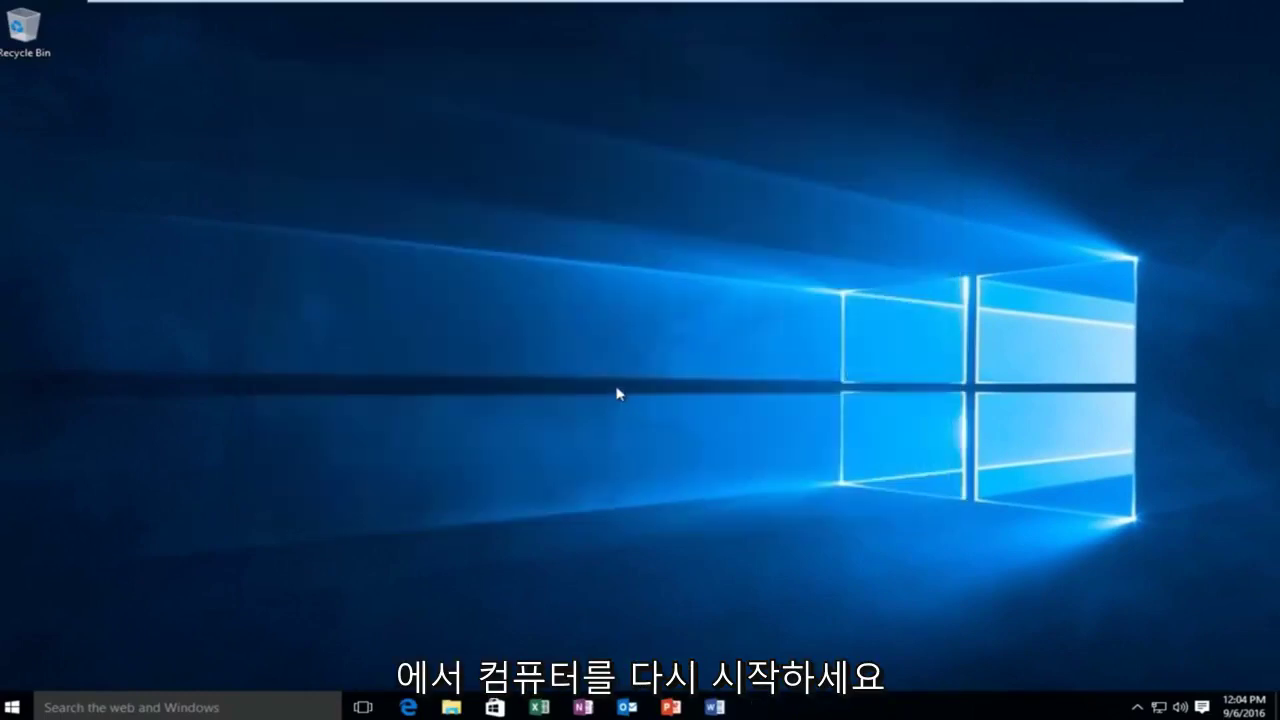